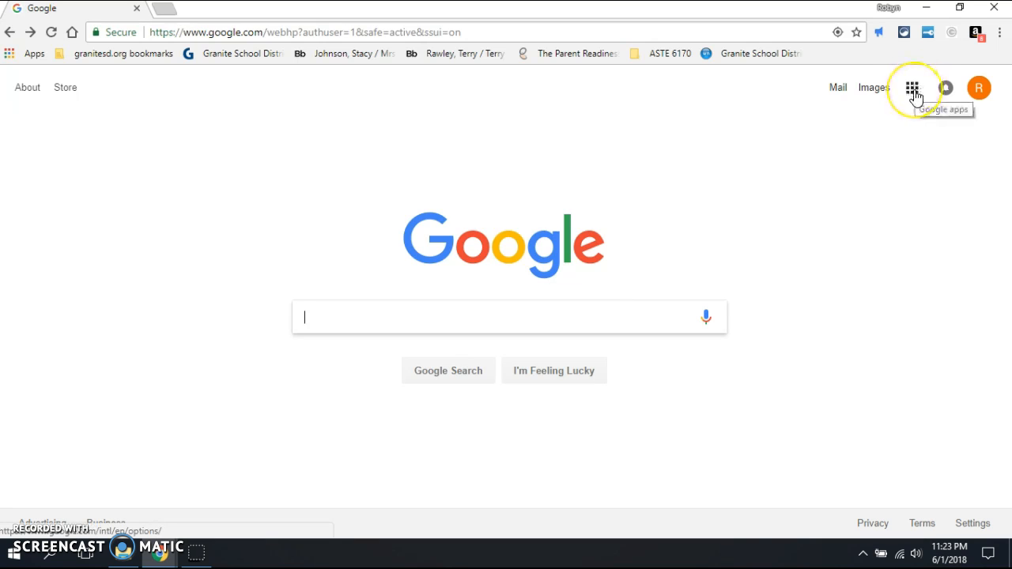
Step: Open Google Forms from the Google apps list in Google Search
left_click(915, 95)
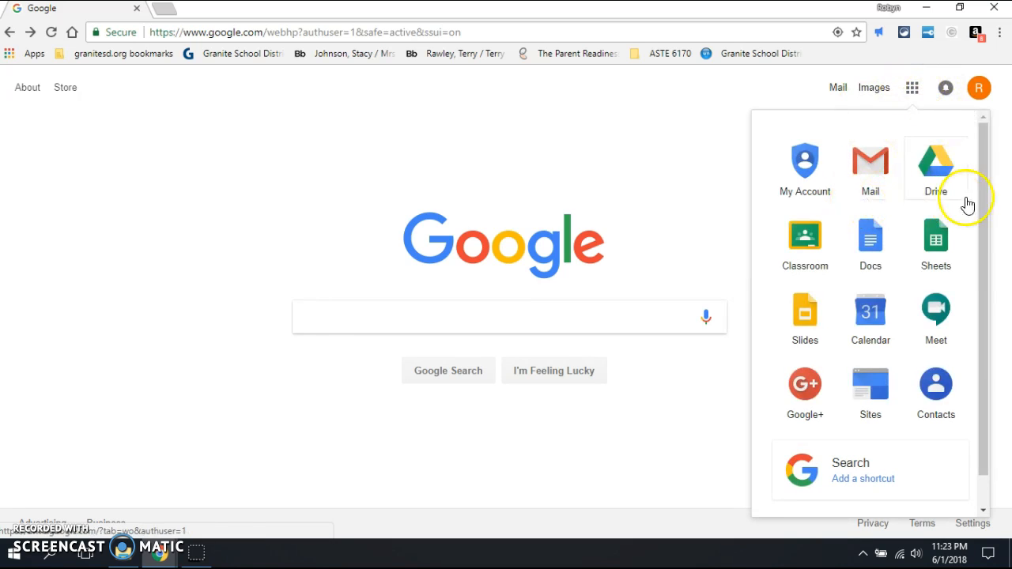
left_click_drag(983, 200, 994, 271)
left_click(876, 507)
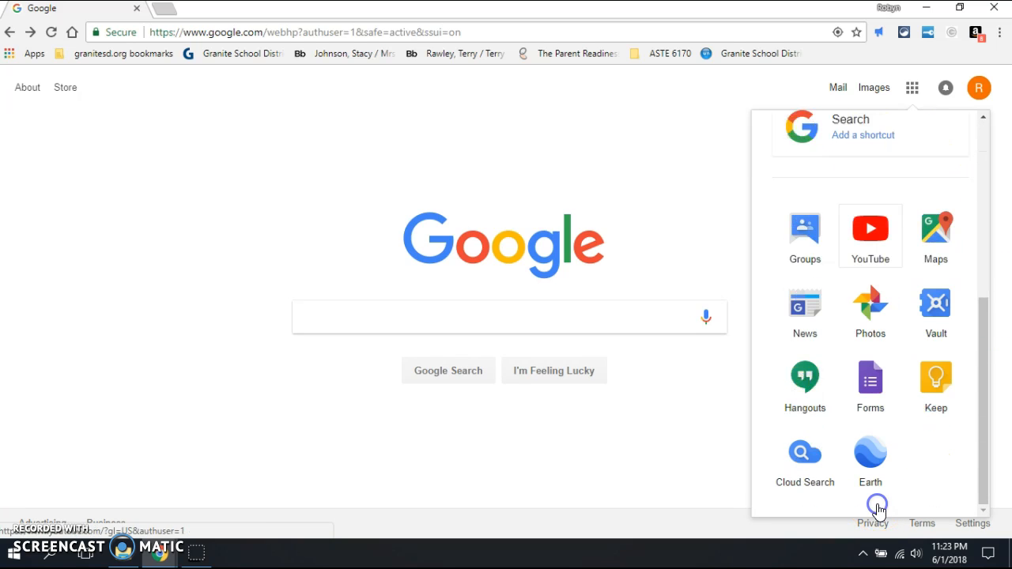
left_click(875, 378)
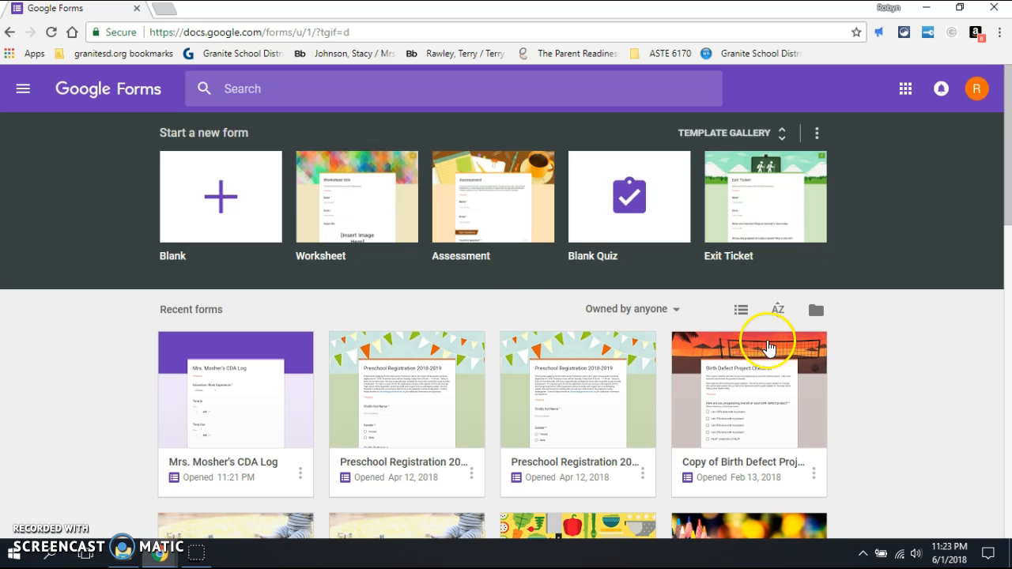
Step: Start a blank form titled as the teacher's CDA Log and give the file the same name
left_click(215, 195)
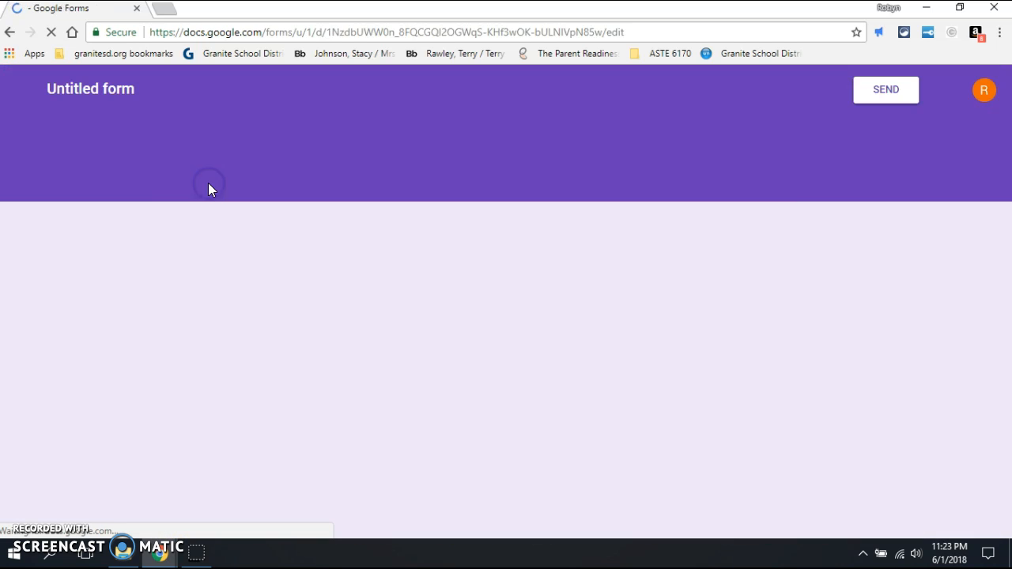
left_click(301, 242)
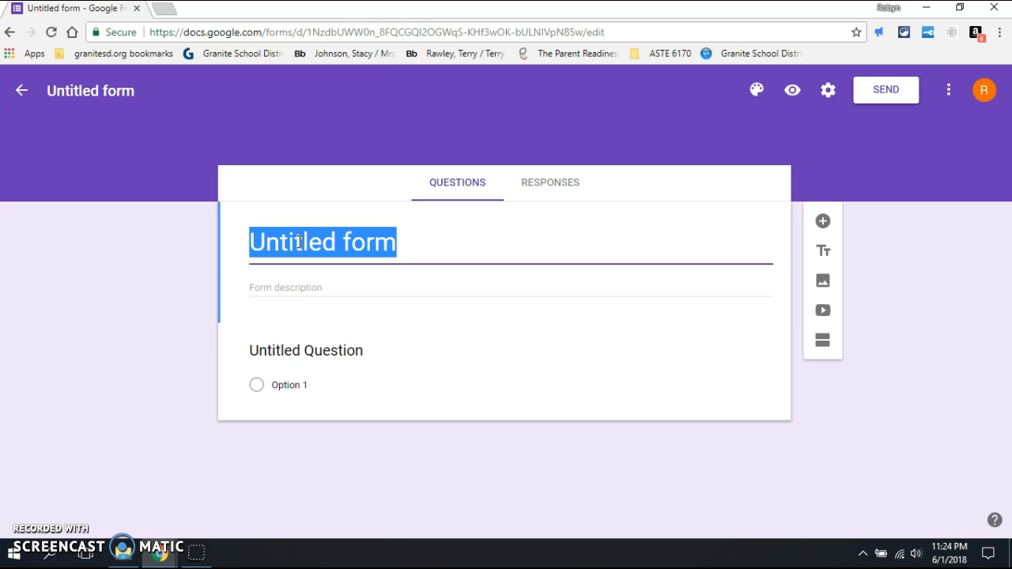
type("Mrs. Mosher")
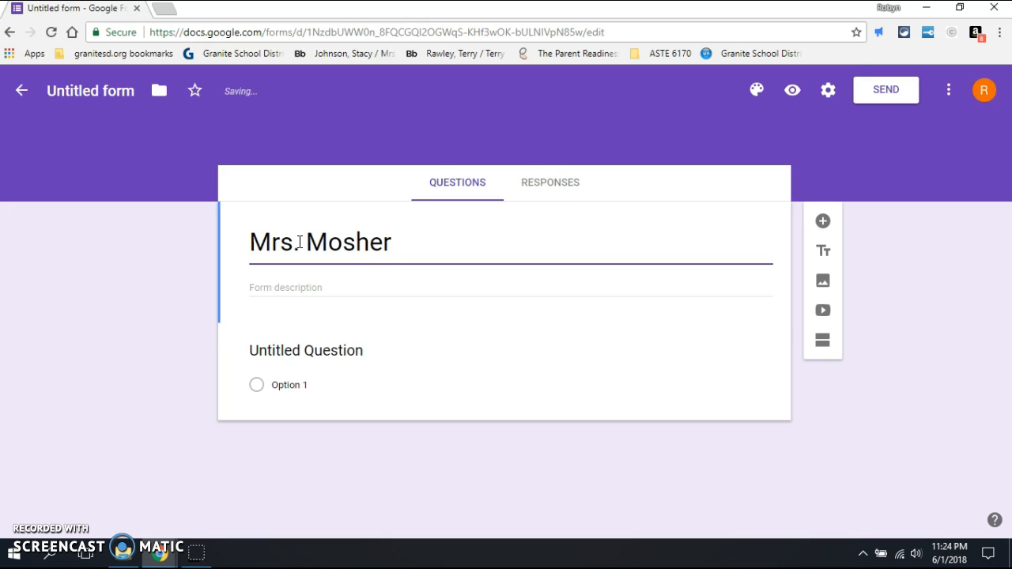
type("'s C")
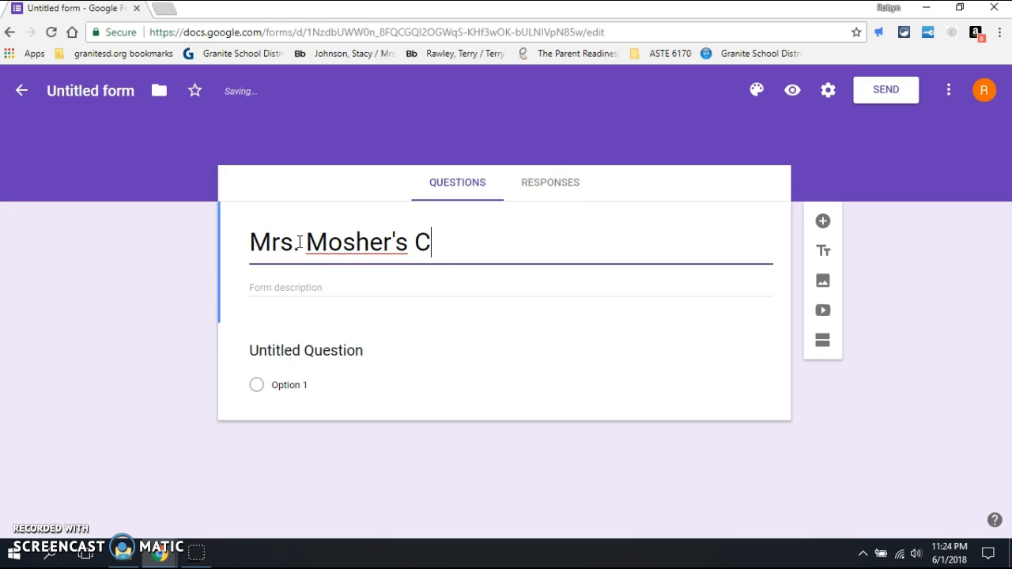
type("DA Log")
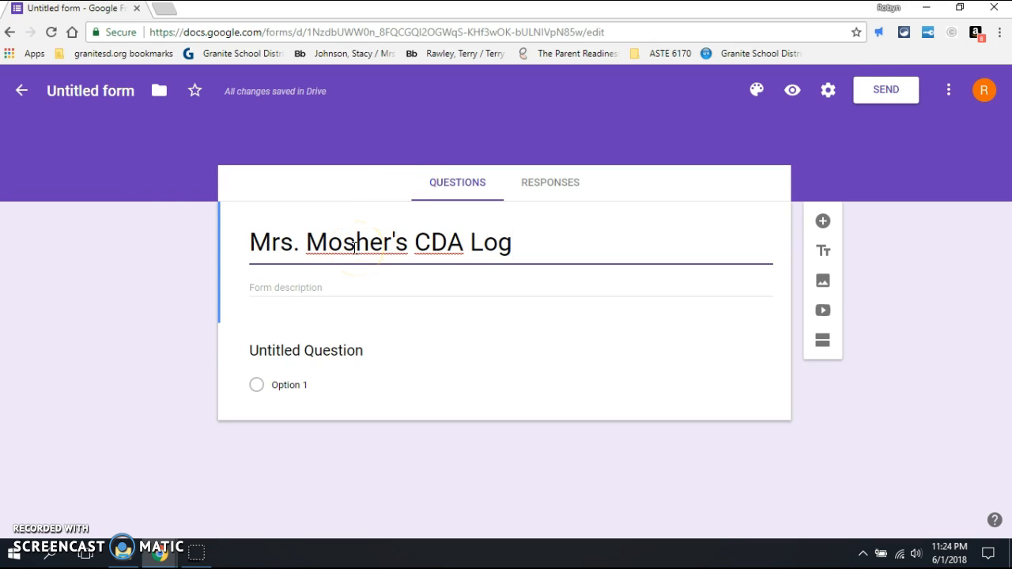
left_click(117, 94)
left_click(344, 241)
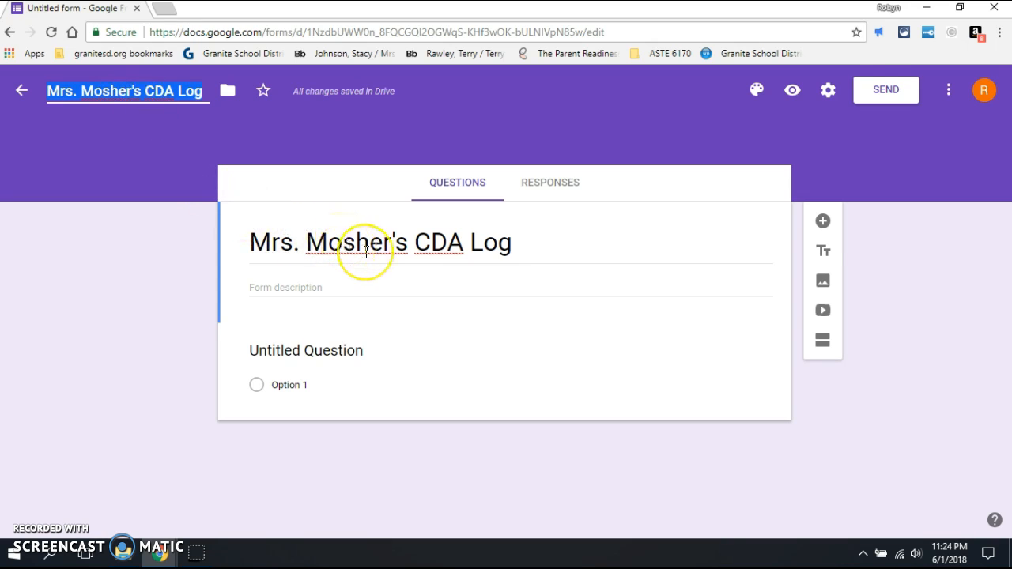
Step: Title the first question 'Education/ Work Experience' and make it a dropdown
left_click(331, 351)
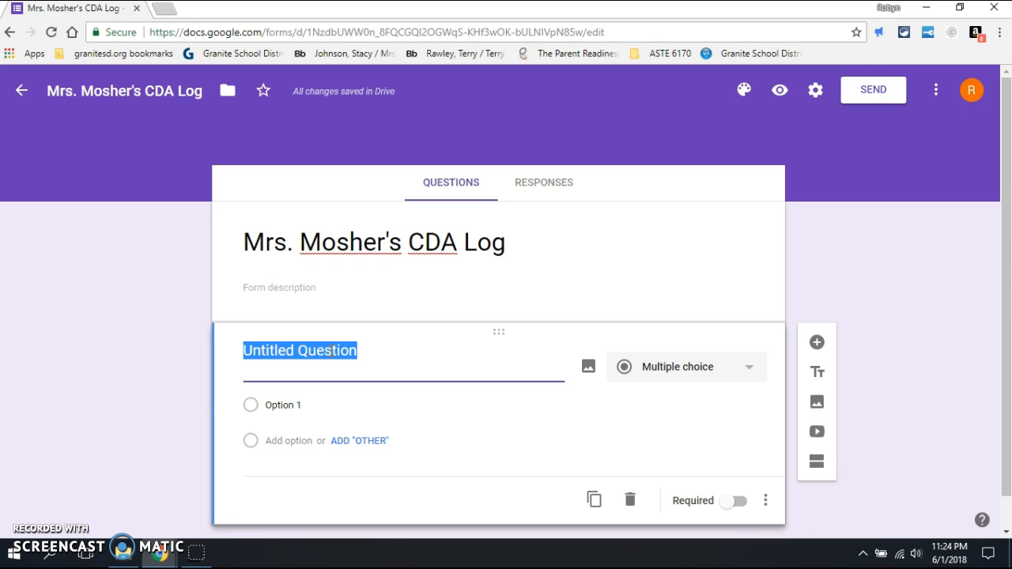
type("Ed")
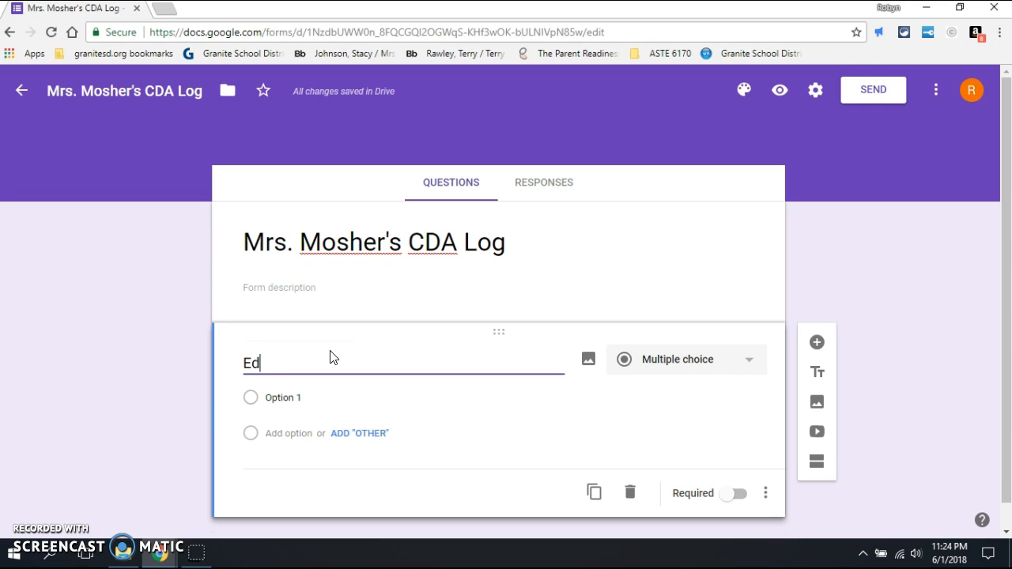
type("ucation/ Work")
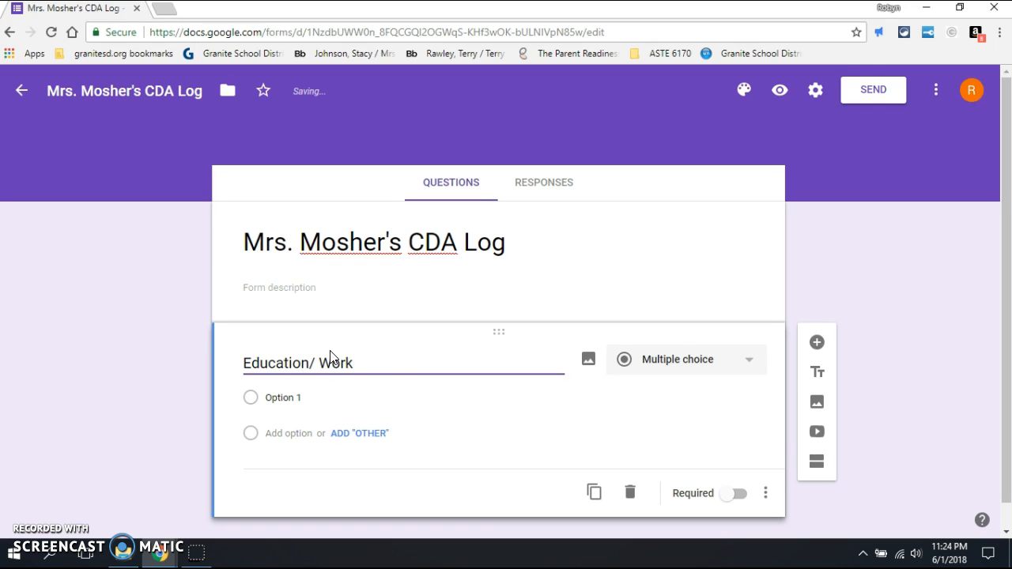
type("Experience")
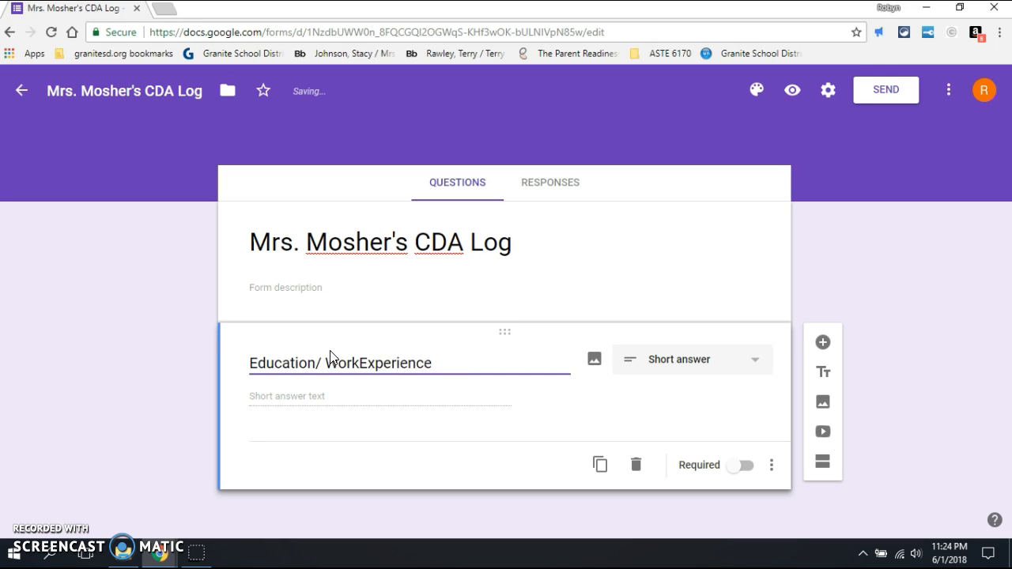
key("Left")
key("Left")
key("Left")
key("Left")
key("Left")
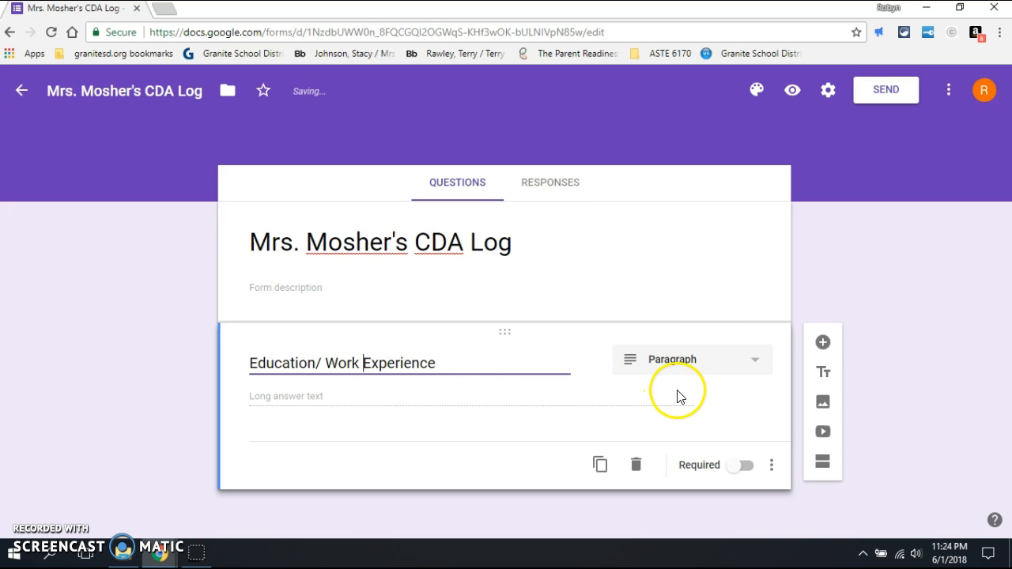
left_click(714, 360)
left_click(694, 276)
Step: Add the dropdown options Education and Work Experience
left_click(291, 397)
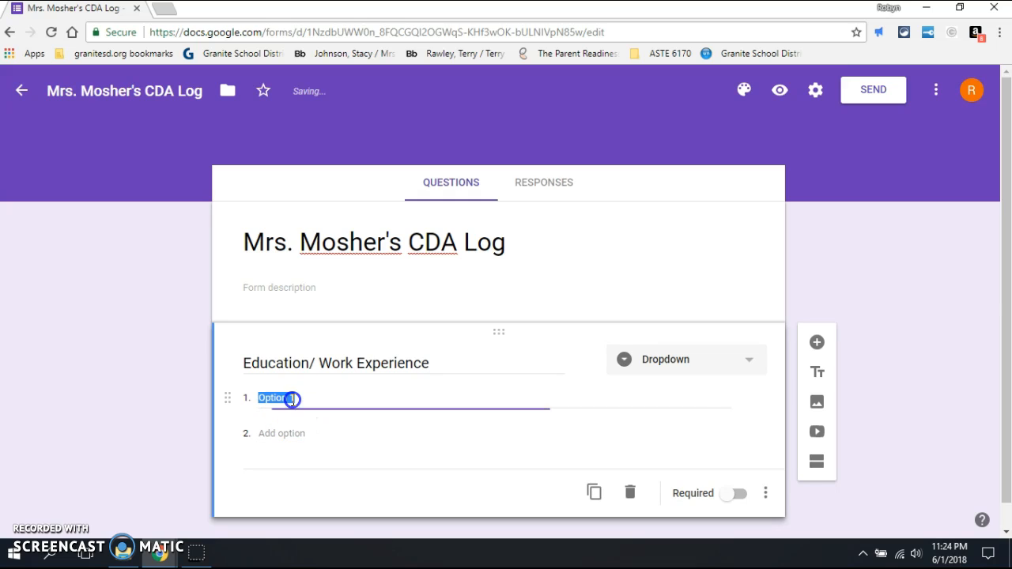
type("Education")
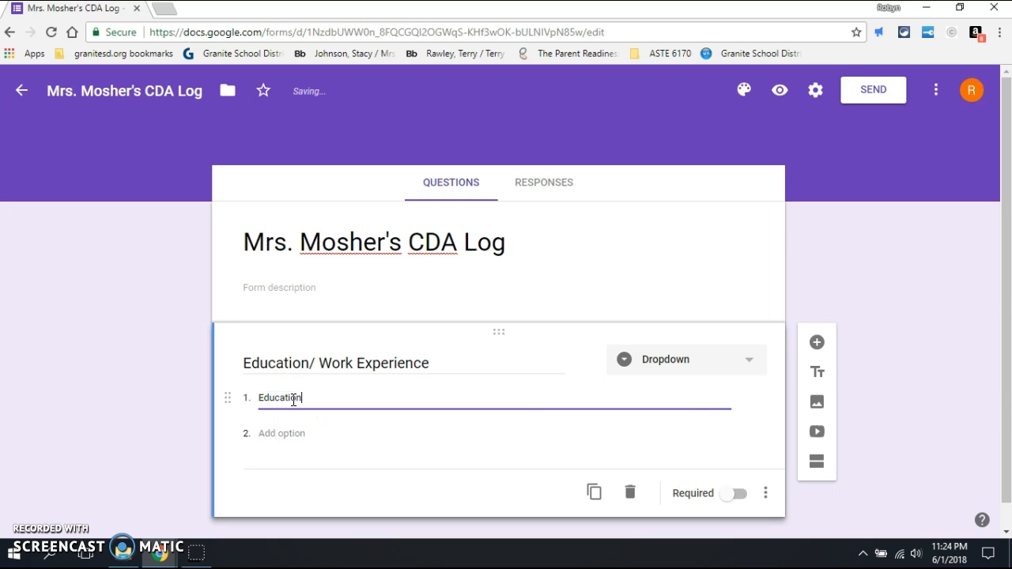
key("Tab")
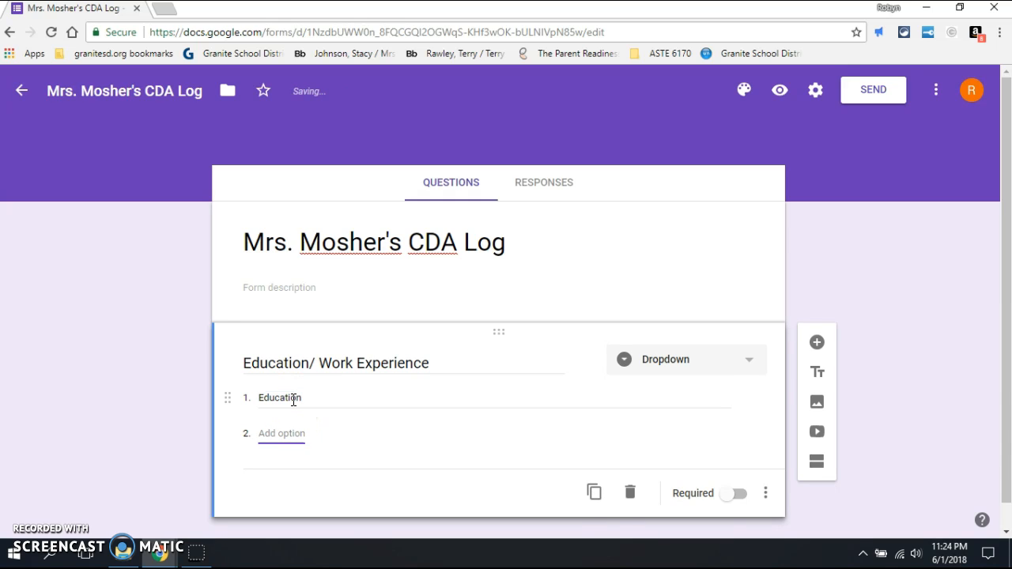
type("Wor")
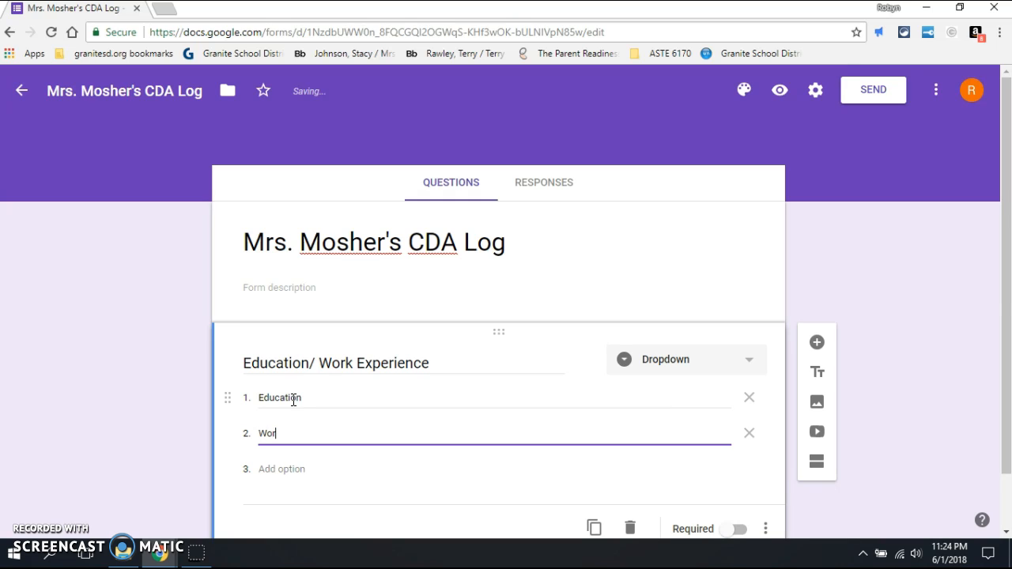
type("k Experience")
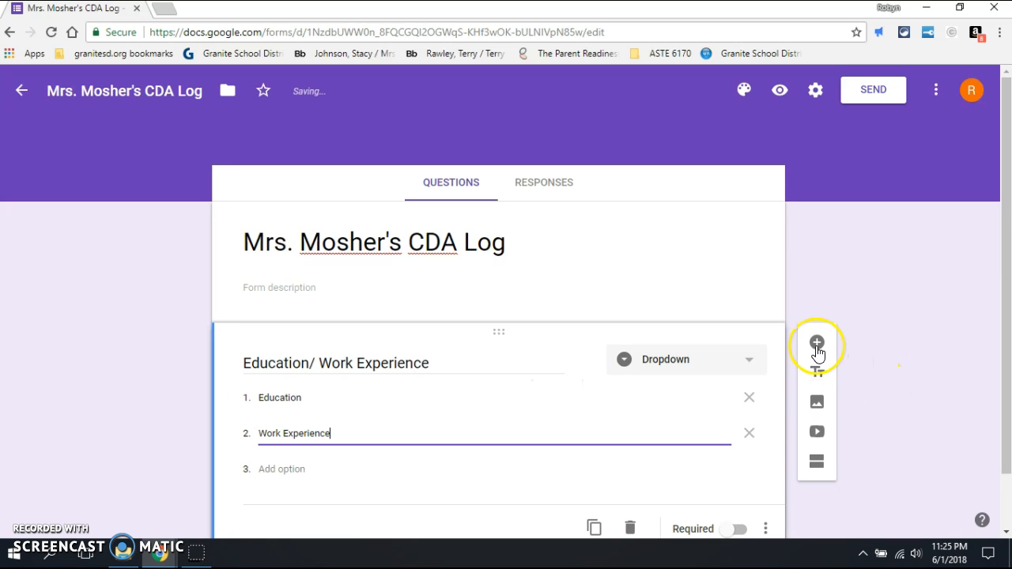
Step: Make the dropdown required and add a new question titled 'Time In'
left_click(741, 537)
left_click_drag(1008, 336, 1008, 389)
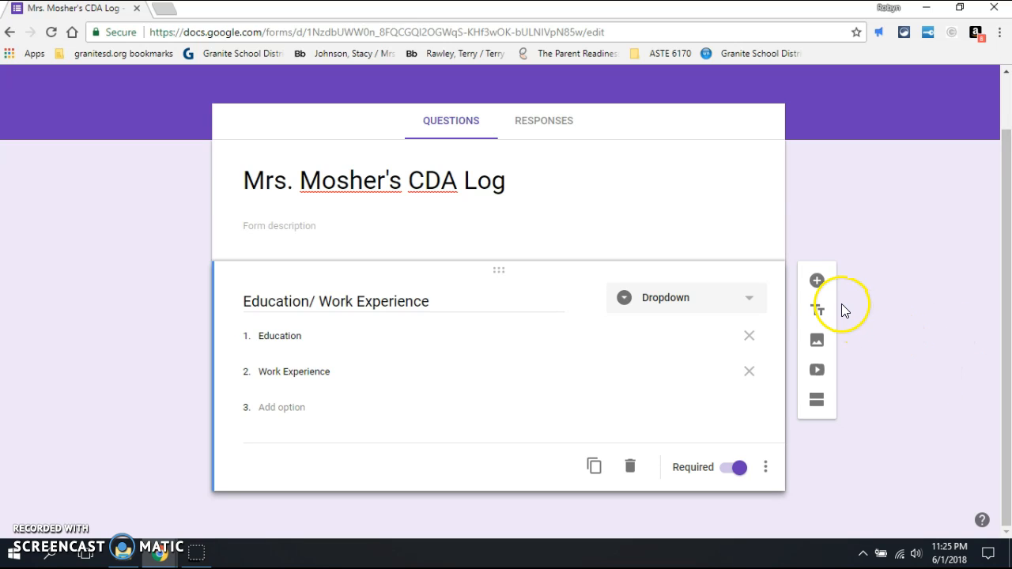
left_click(817, 283)
left_click(336, 437)
type("Time In")
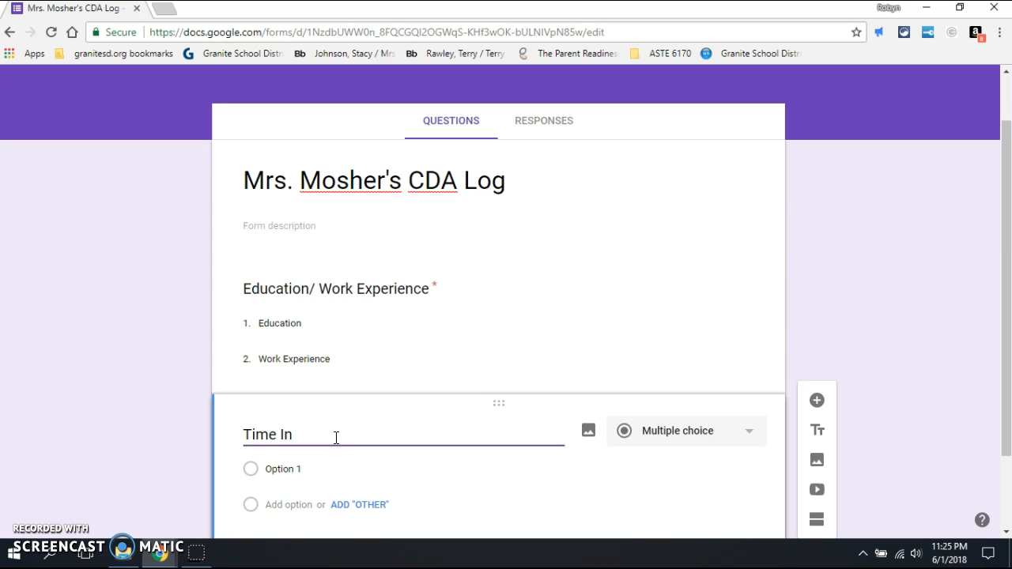
left_click(454, 494)
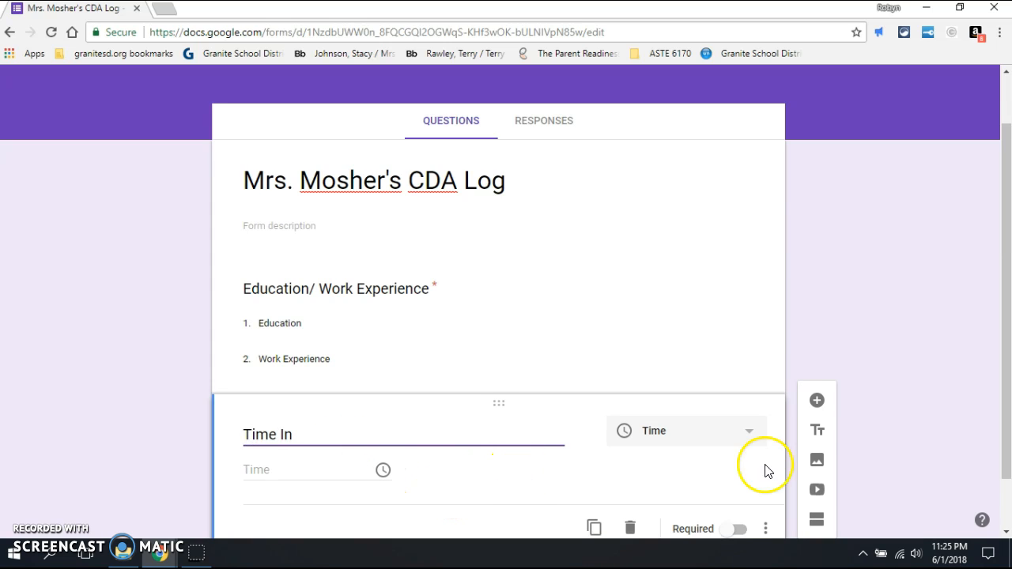
Step: Set Time In to the Time question type and add another blank question below
left_click_drag(1005, 226, 1006, 275)
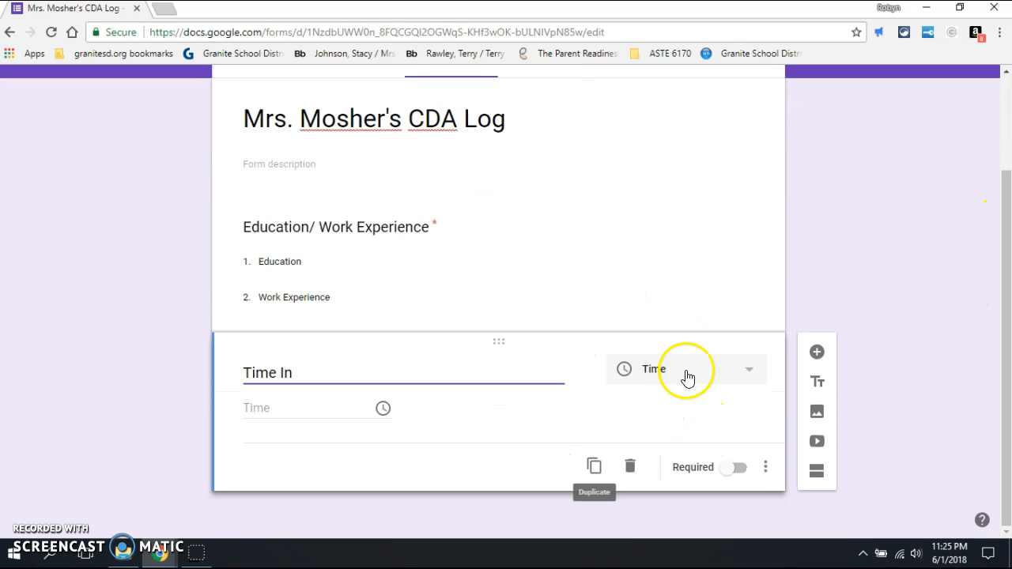
left_click(748, 376)
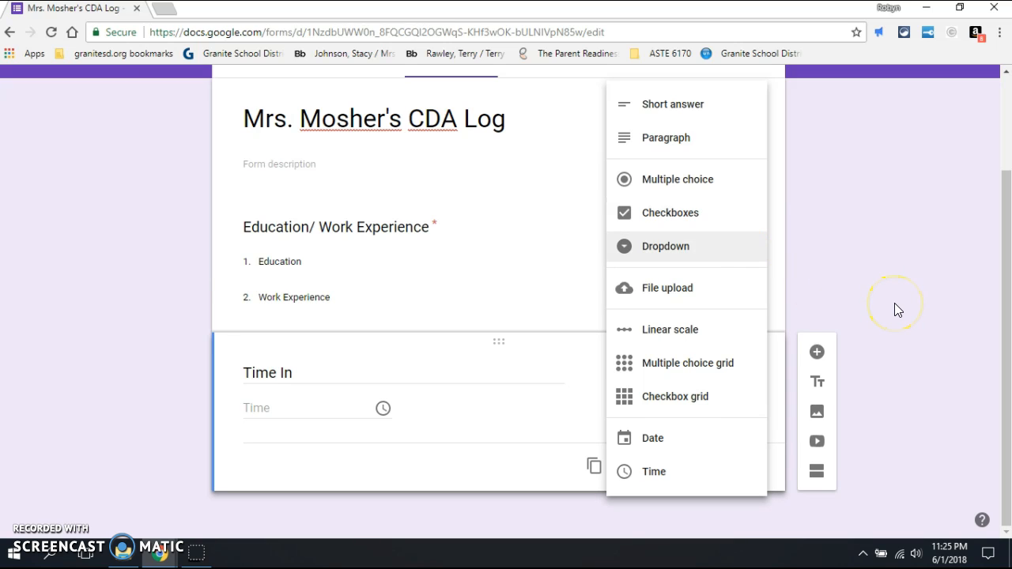
left_click(818, 353)
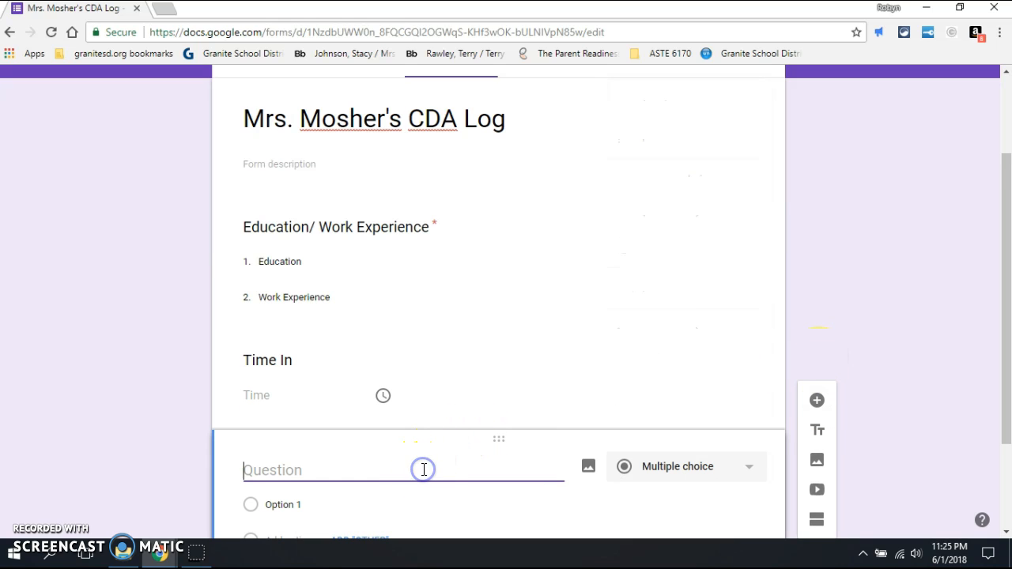
Step: Title the new question 'Time Out' and change its type from Multiple choice to Time
type("Timoe")
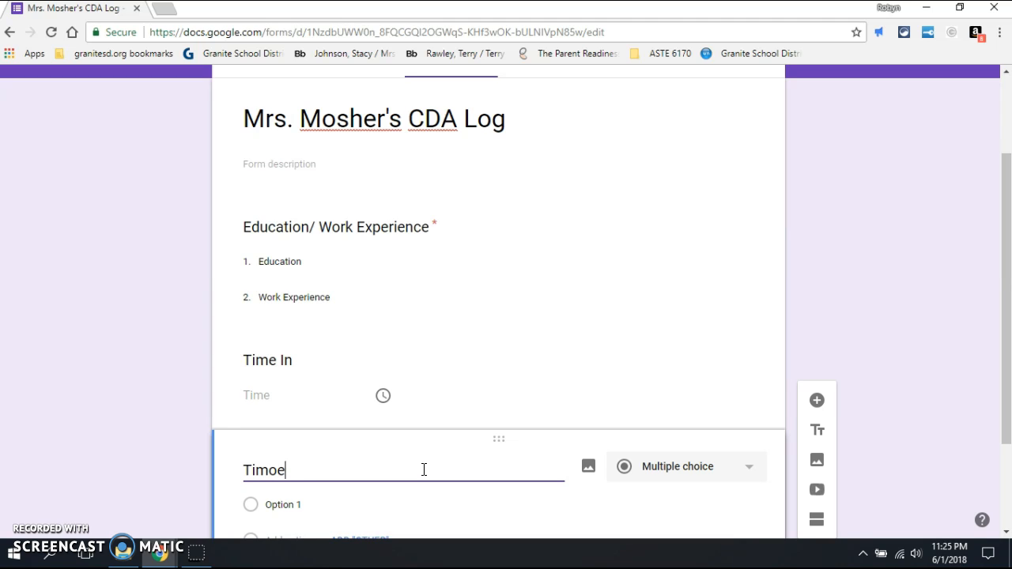
key("BackSpace")
key("BackSpace")
type("e Out")
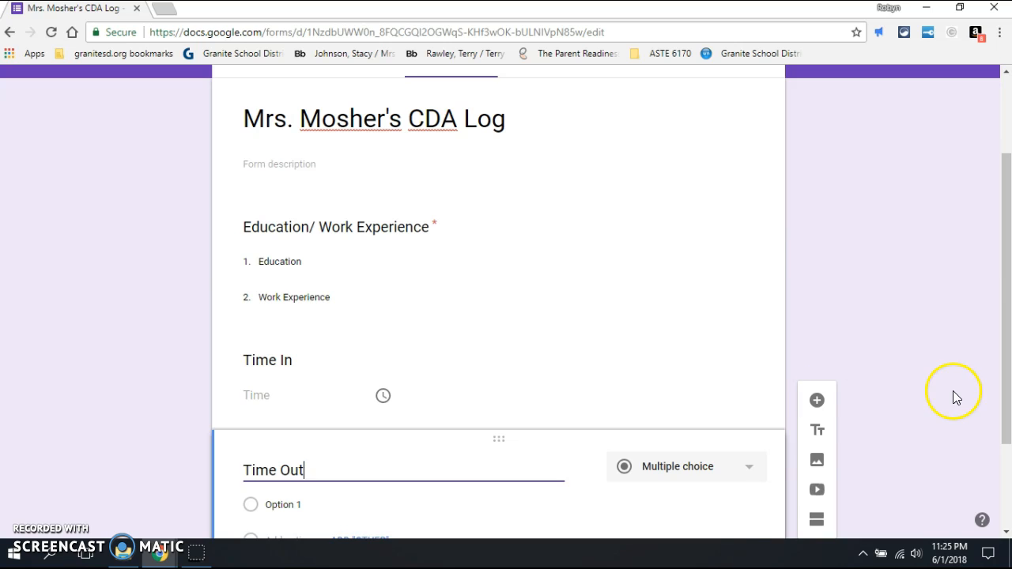
left_click(706, 506)
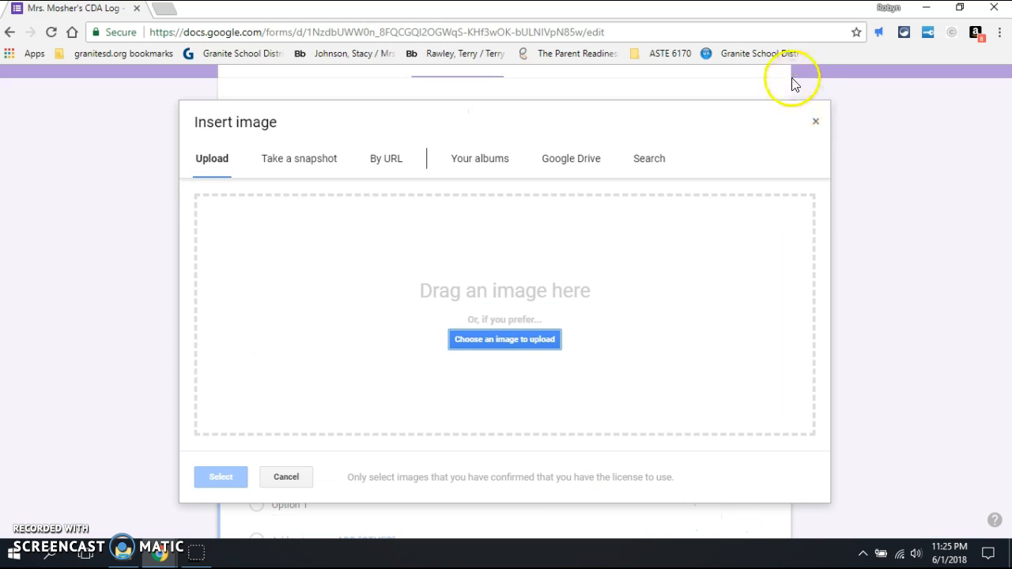
left_click(815, 120)
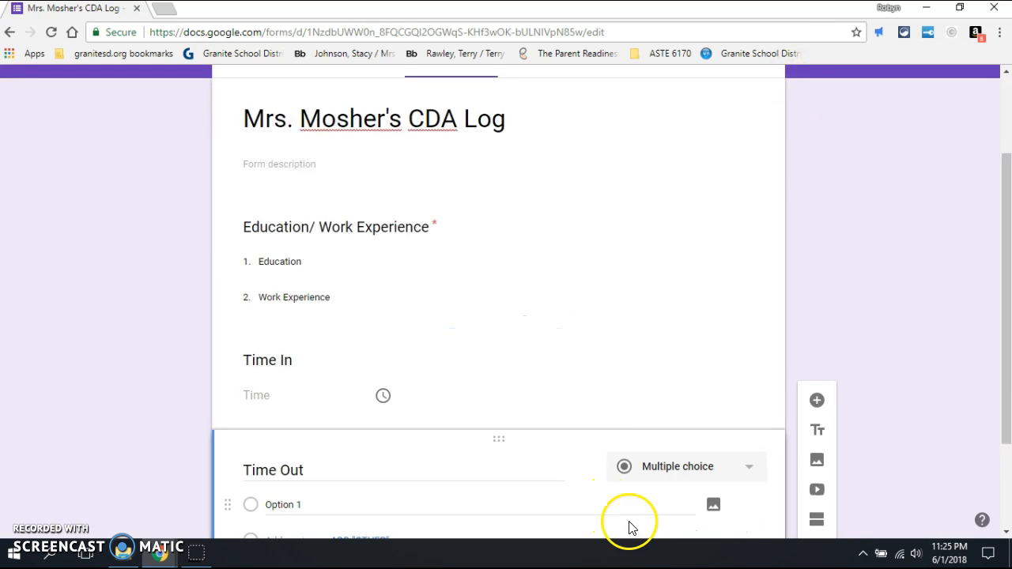
left_click(633, 500)
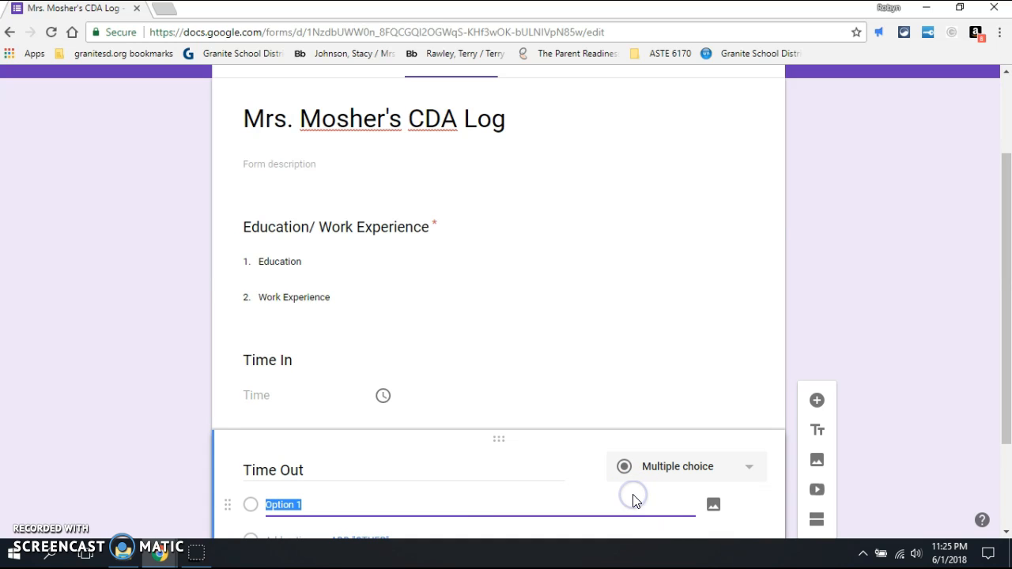
scroll(994, 241, "down", 3)
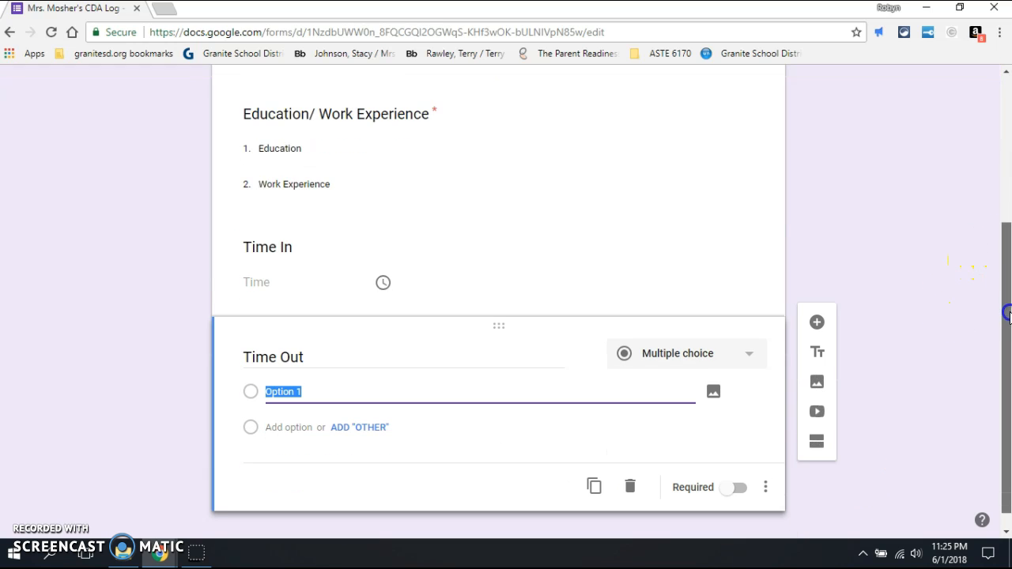
left_click(710, 359)
left_click(629, 498)
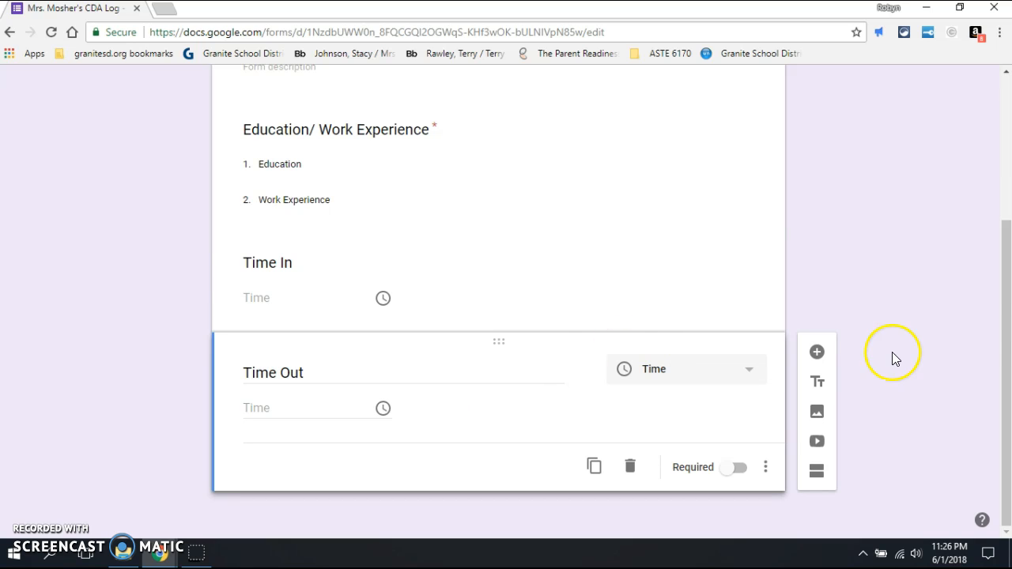
left_click_drag(1003, 320, 1003, 252)
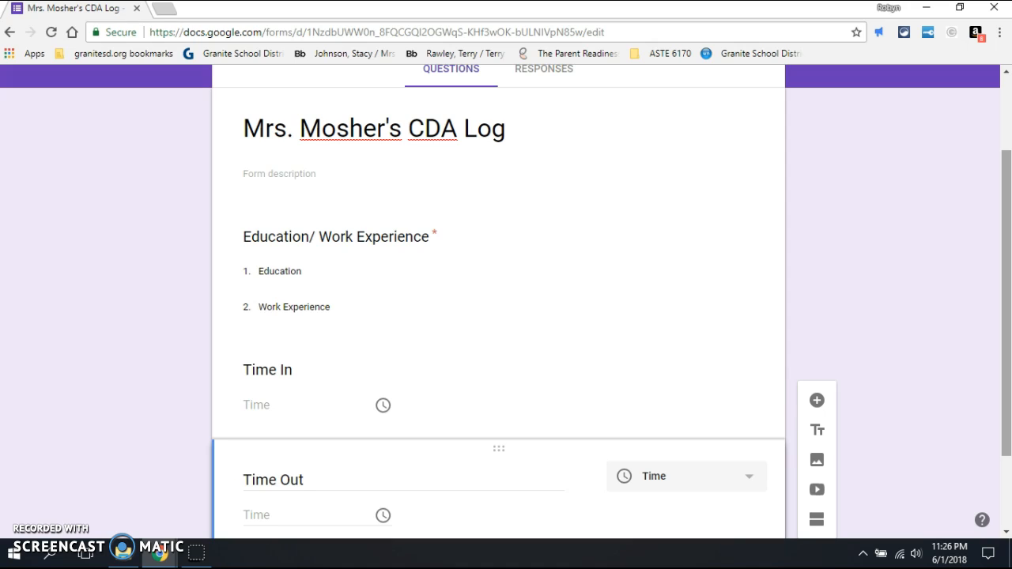
left_click_drag(1005, 244, 1005, 291)
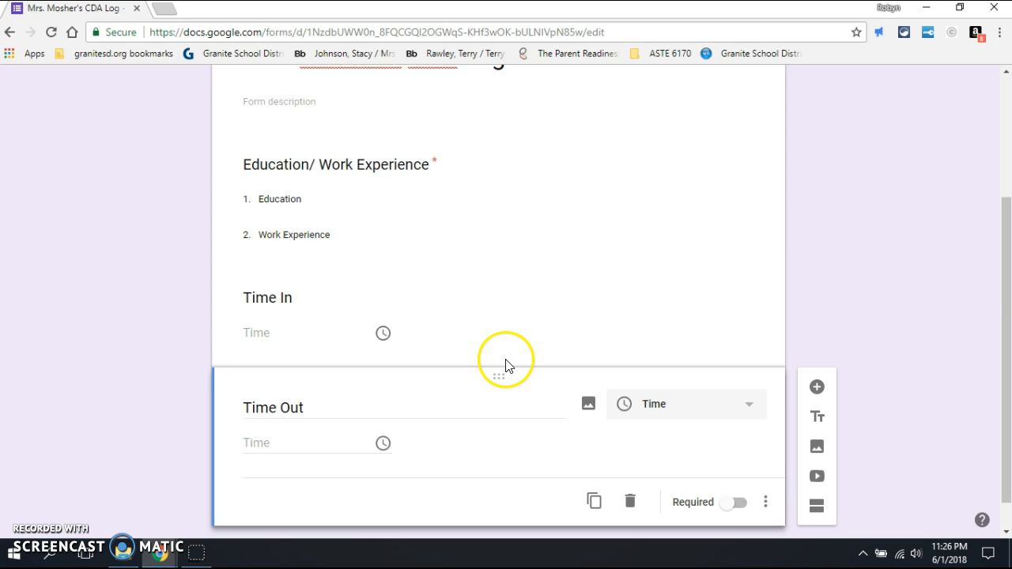
left_click_drag(1005, 252, 1009, 130)
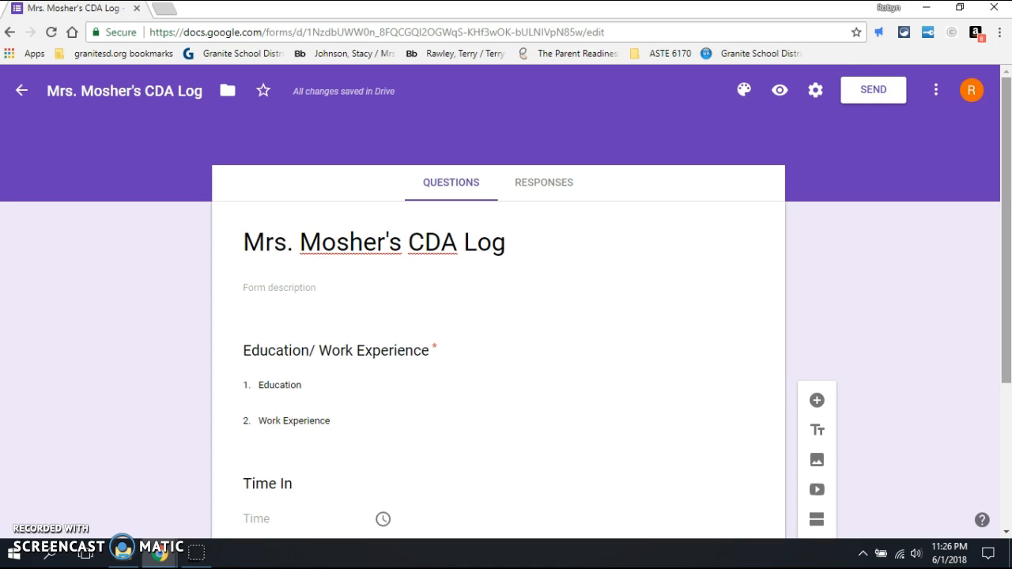
Step: Add the collaborator's account as an editor via Add collaborators and send the notification
left_click(936, 92)
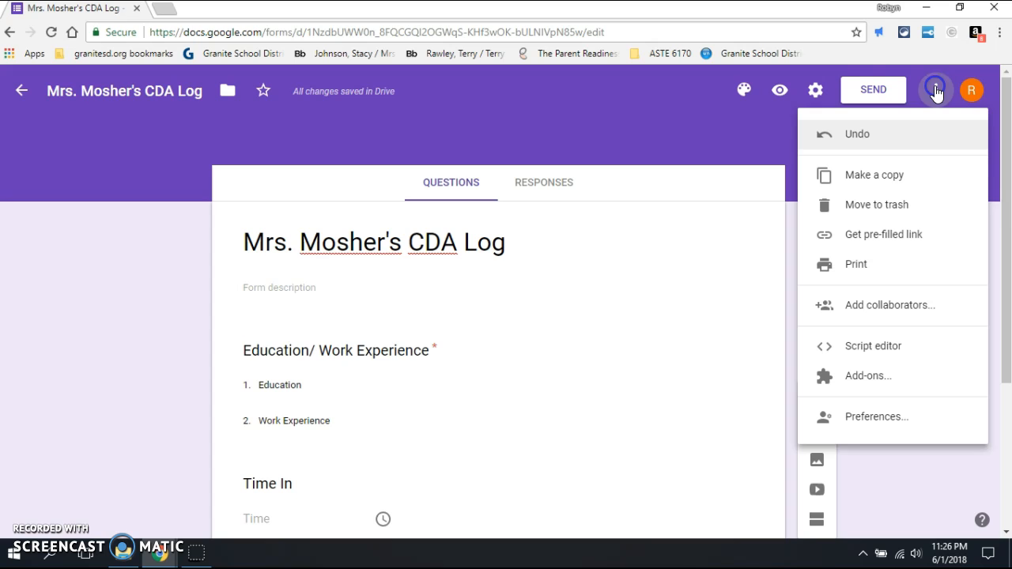
left_click(861, 308)
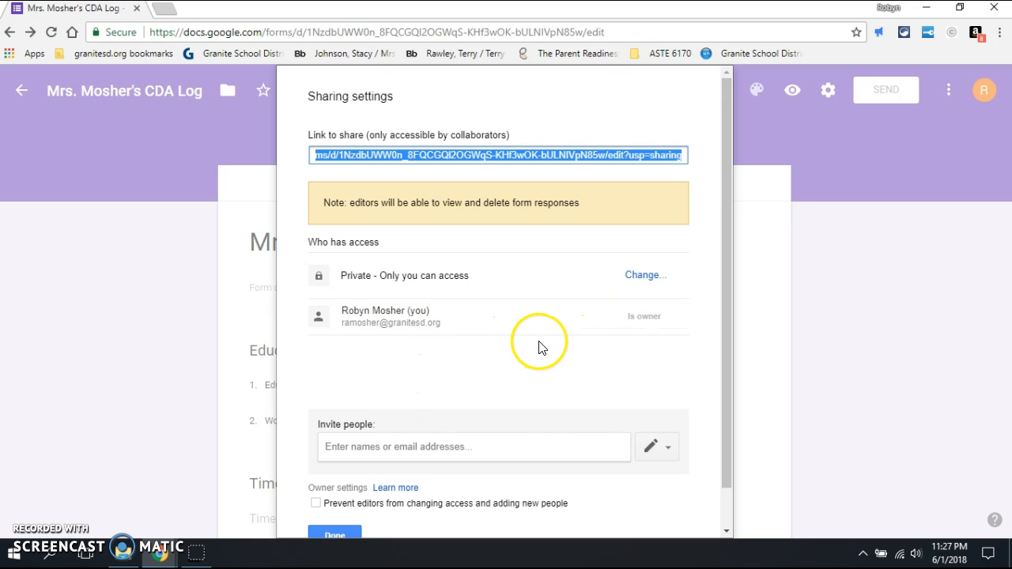
left_click(511, 457)
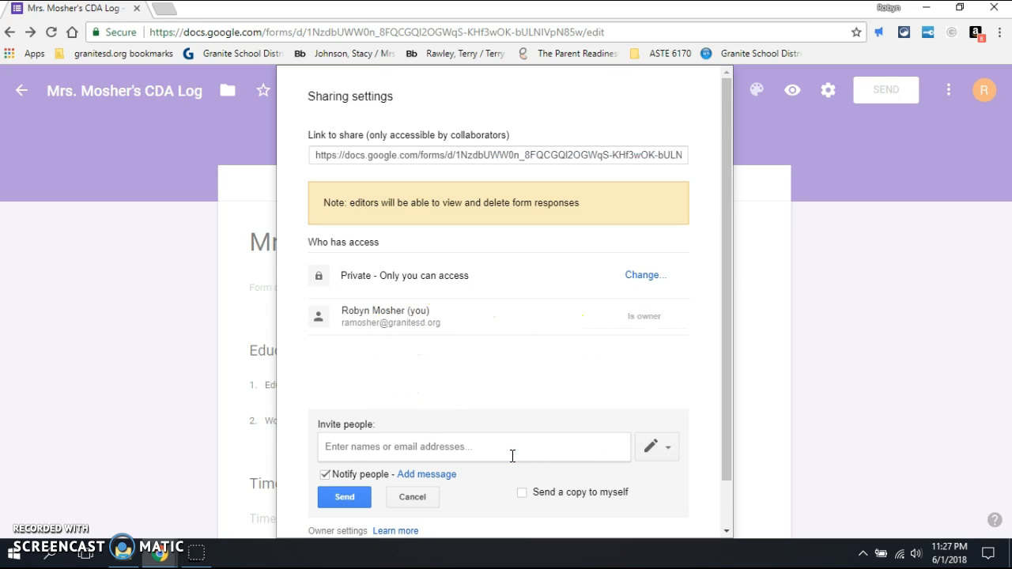
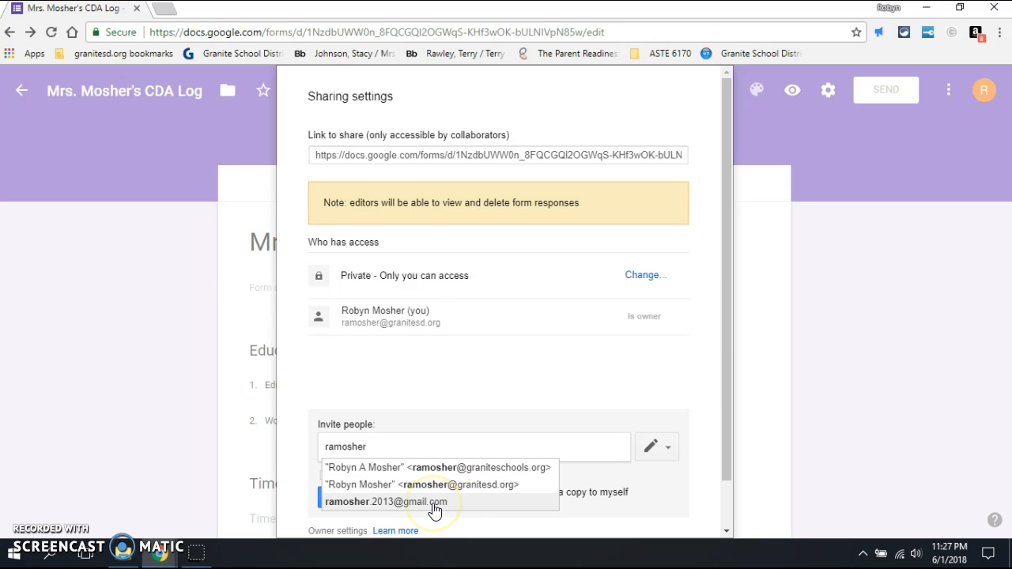
left_click(435, 510)
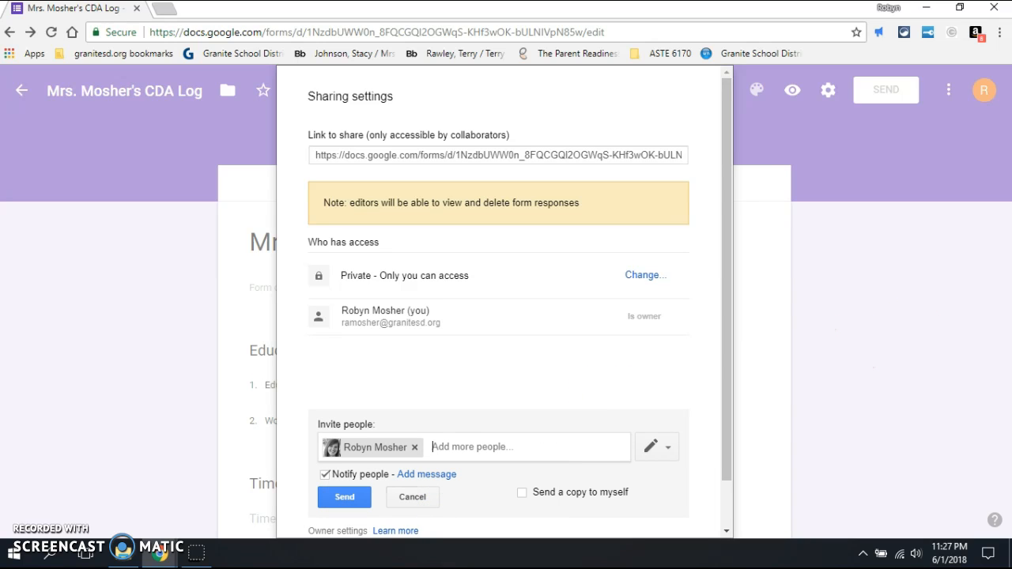
left_click_drag(726, 195, 727, 231)
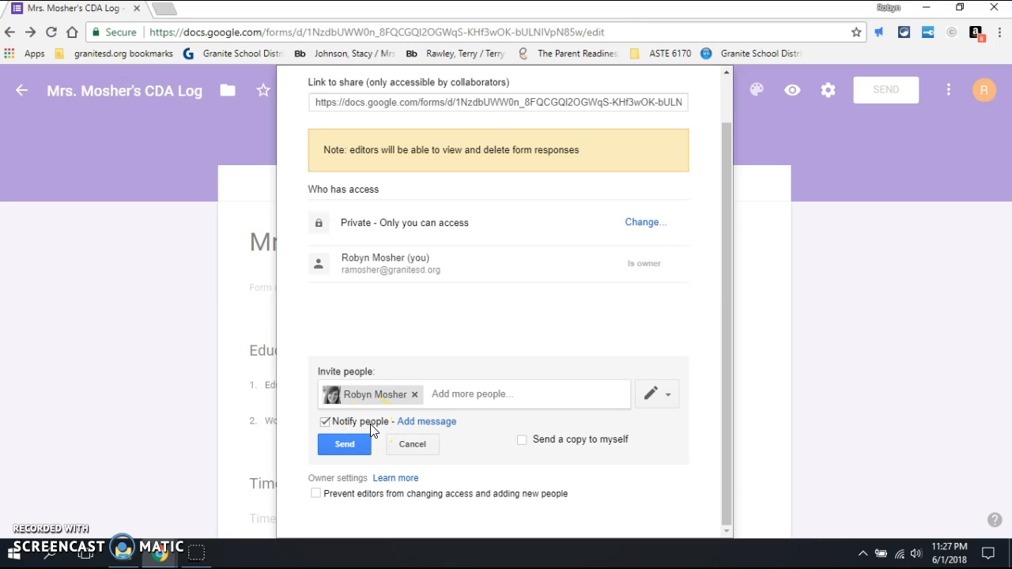
left_click(475, 215)
left_click(347, 446)
left_click(355, 336)
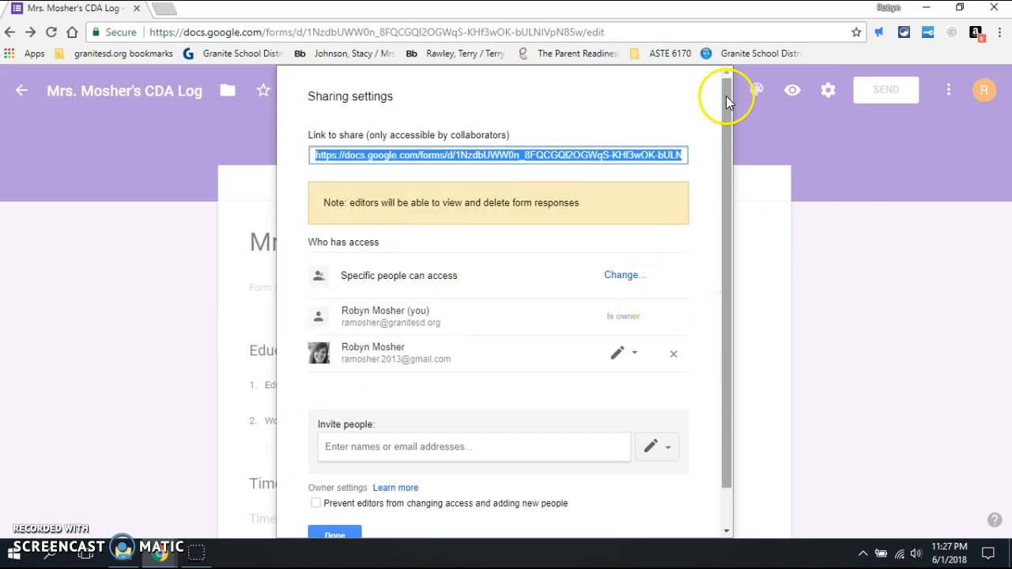
left_click(331, 535)
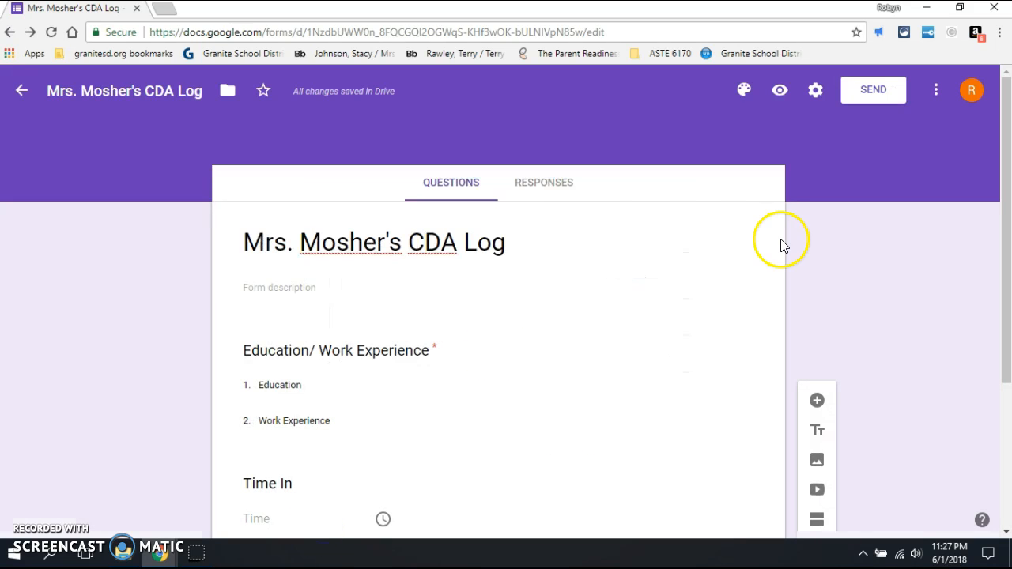
Step: From the Responses tab, create a new linked responses spreadsheet for the CDA Log
left_click(545, 185)
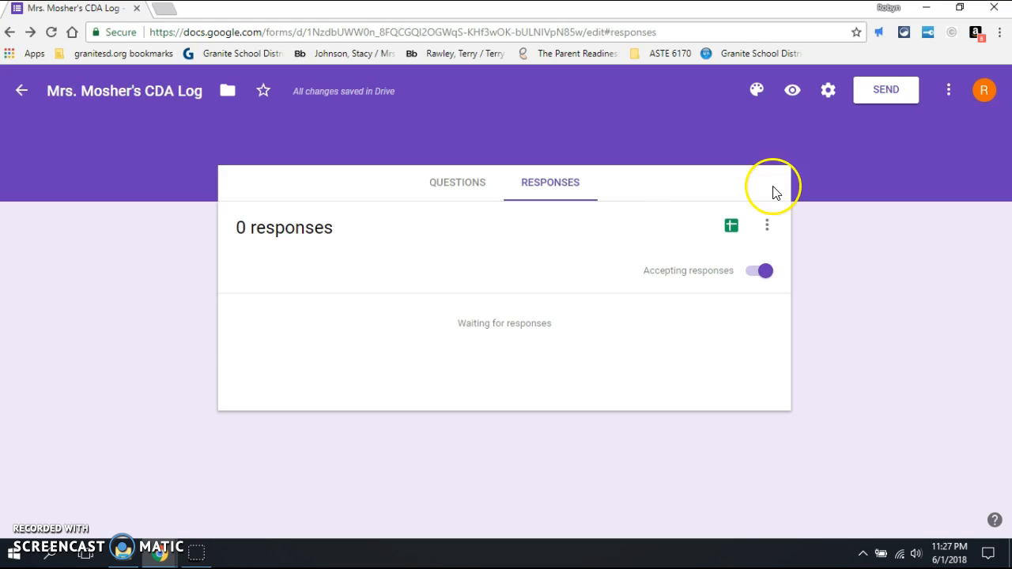
left_click(733, 229)
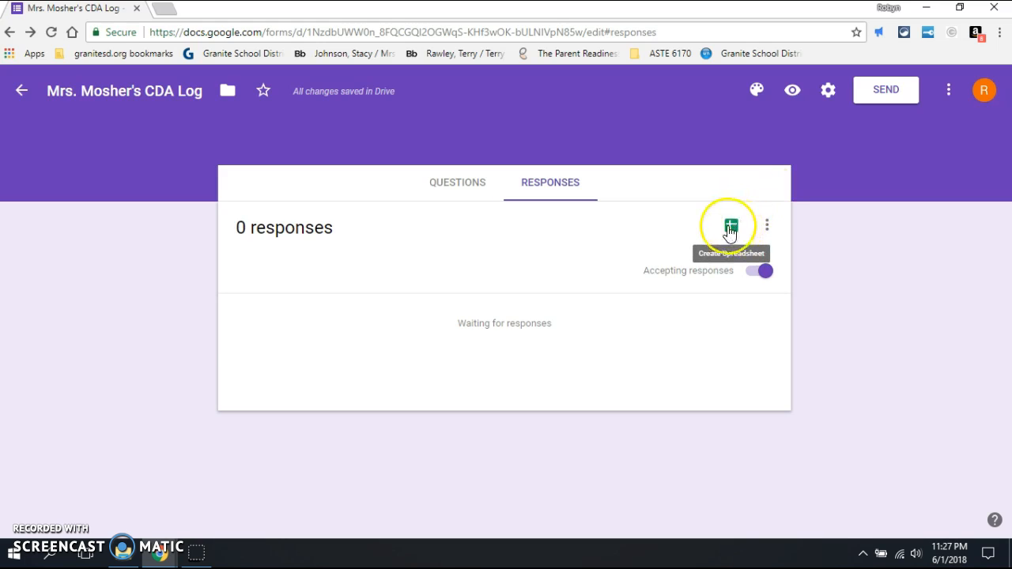
left_click(729, 231)
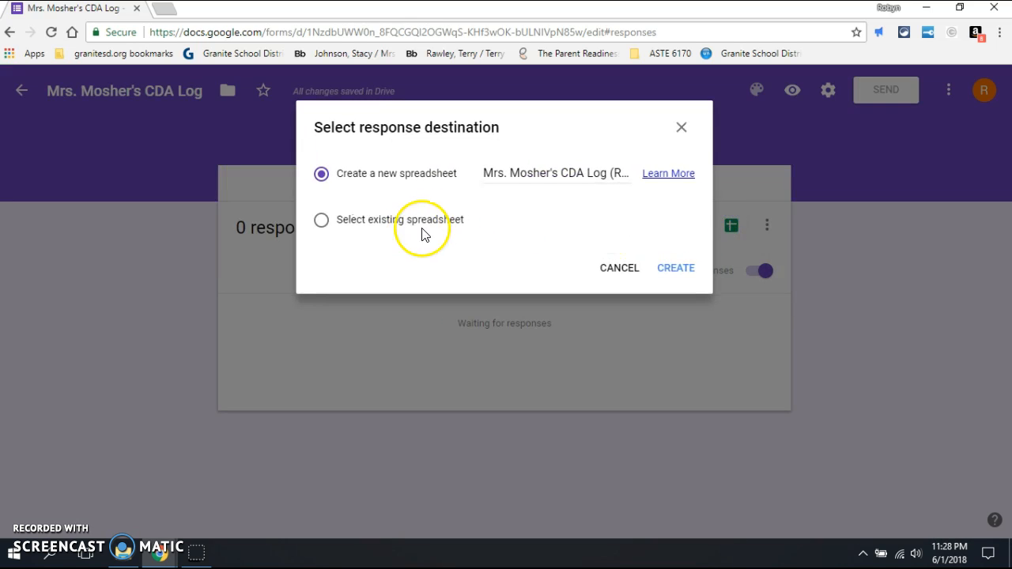
left_click(671, 270)
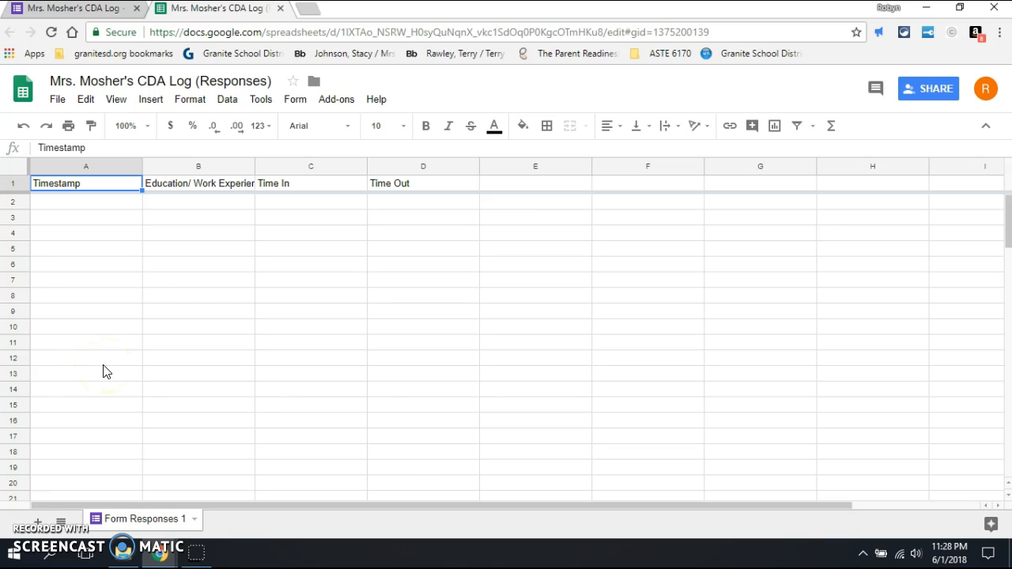
Step: Close the responses spreadsheet tab and minimize the browser
left_click(281, 9)
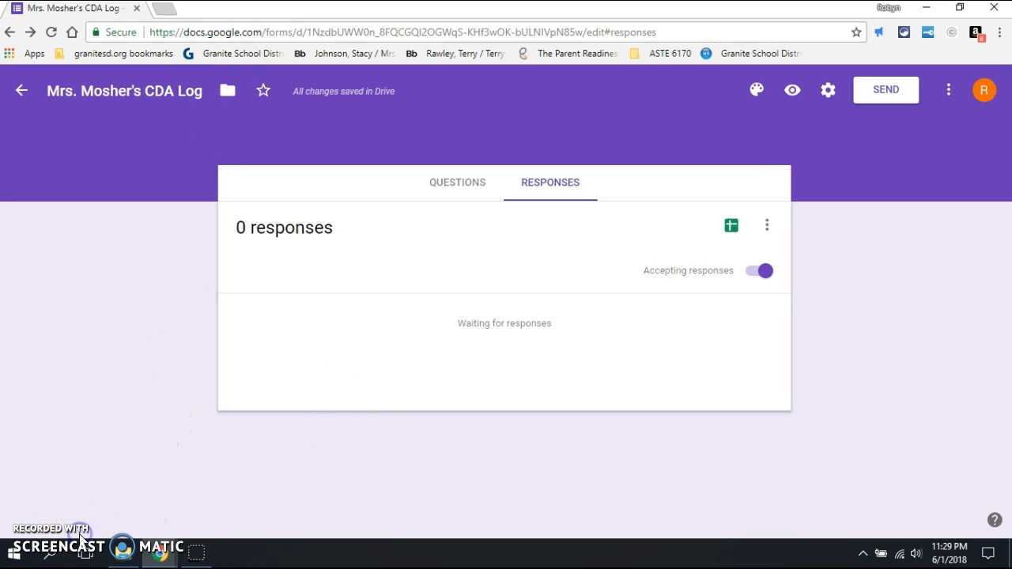
left_click(927, 9)
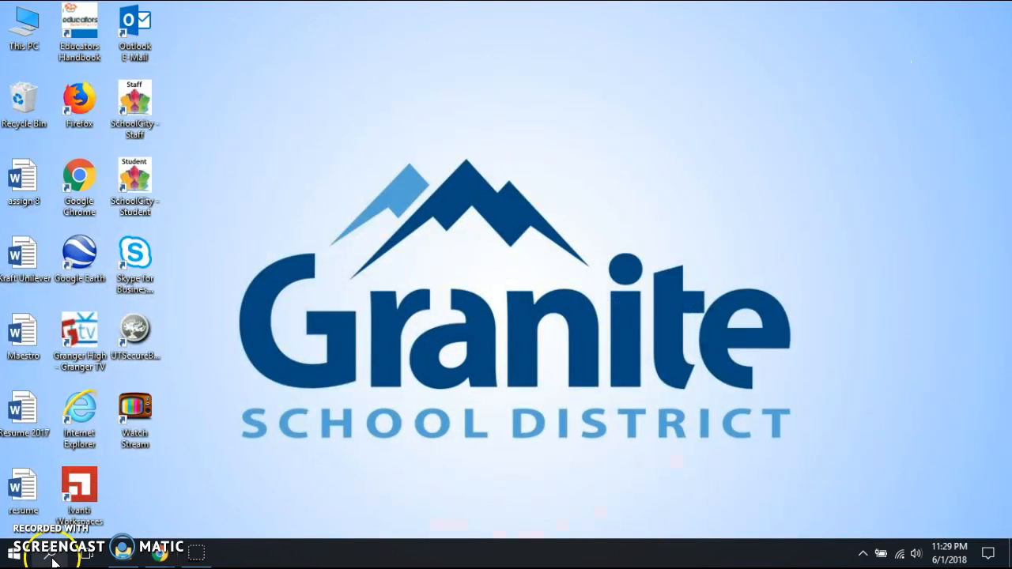